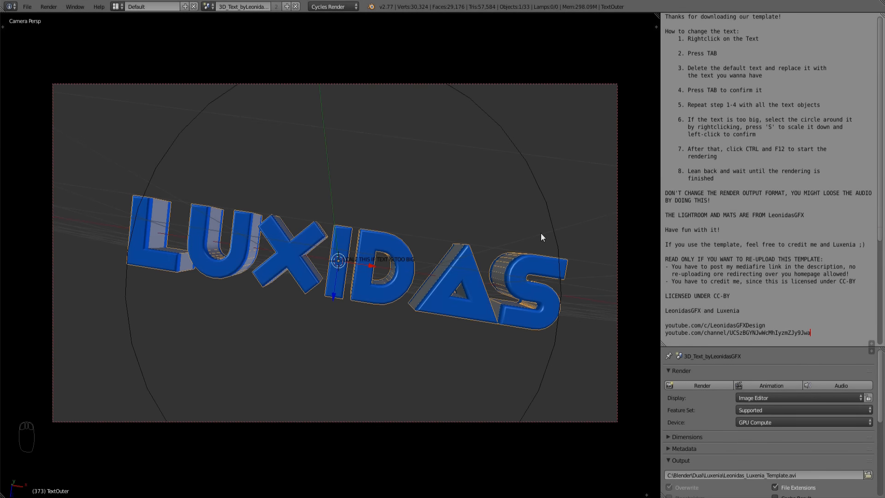
Replace the grey inner text's old wording with TEMPLATE.
right_click(462, 279)
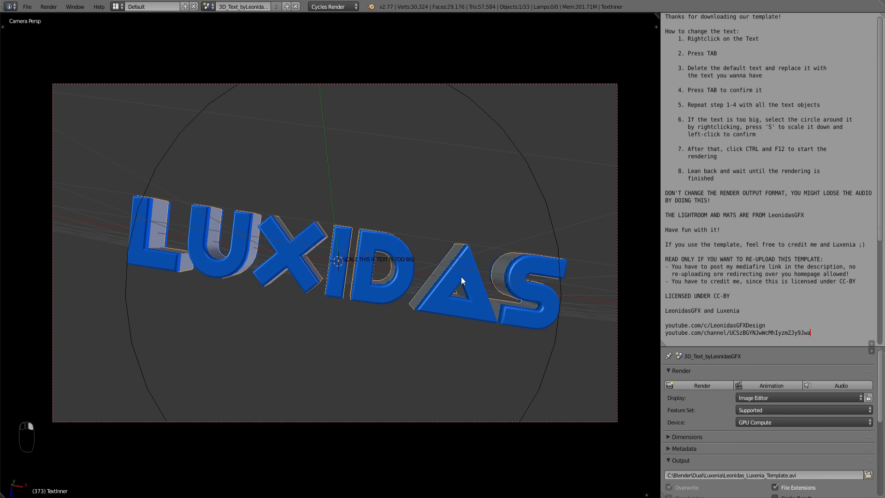
key(Tab)
key(BackSpace)
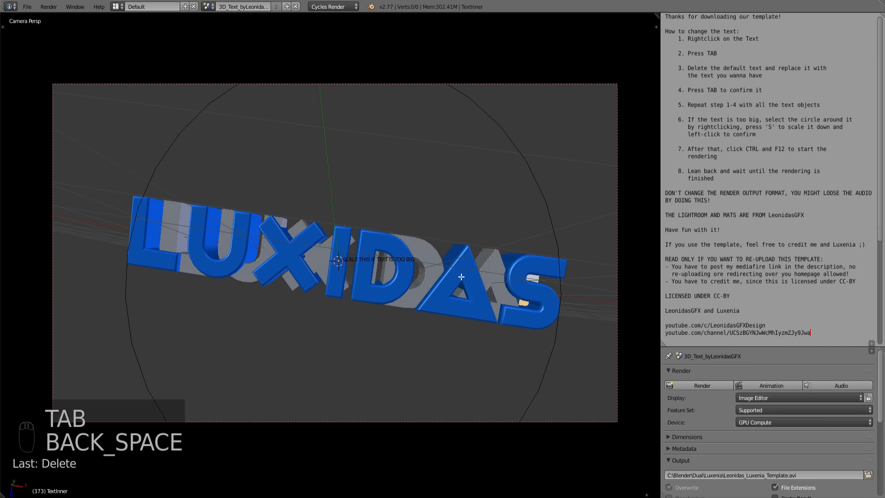
key(BackSpace)
key(BackSpace)
key(BackSpace)
key(BackSpace)
key(BackSpace)
key(BackSpace)
key(BackSpace)
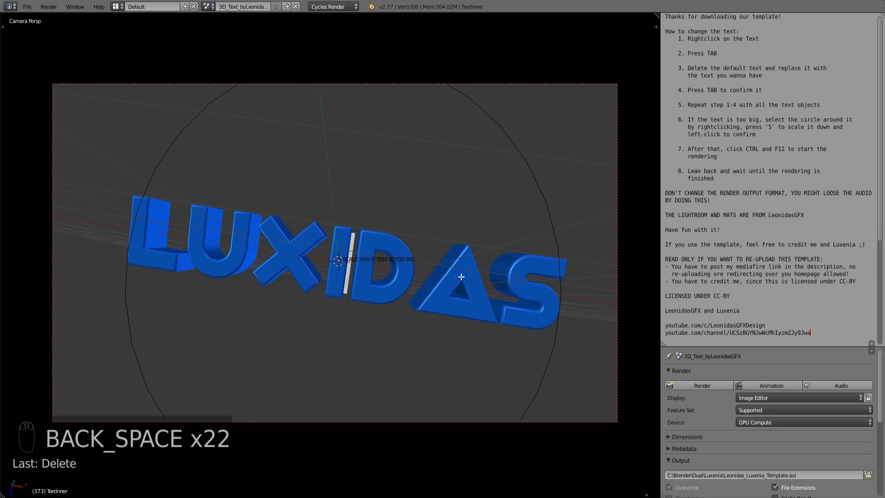
text(TEMPLATE)
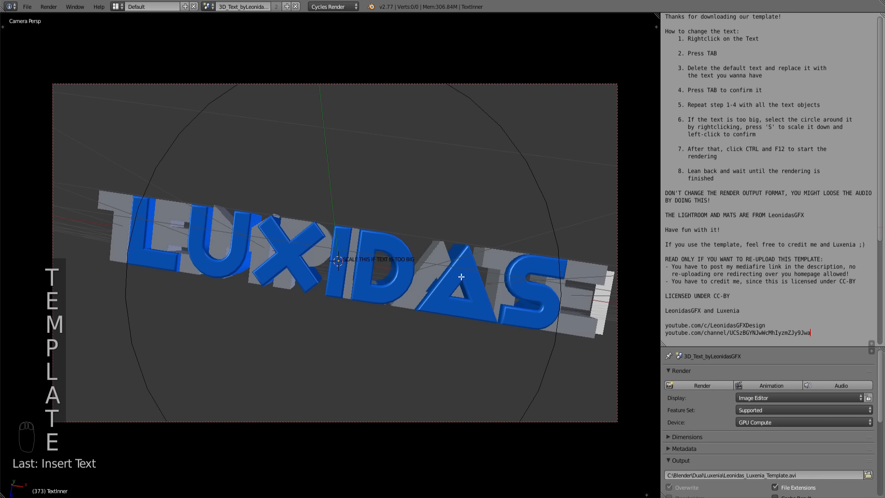
key(Tab)
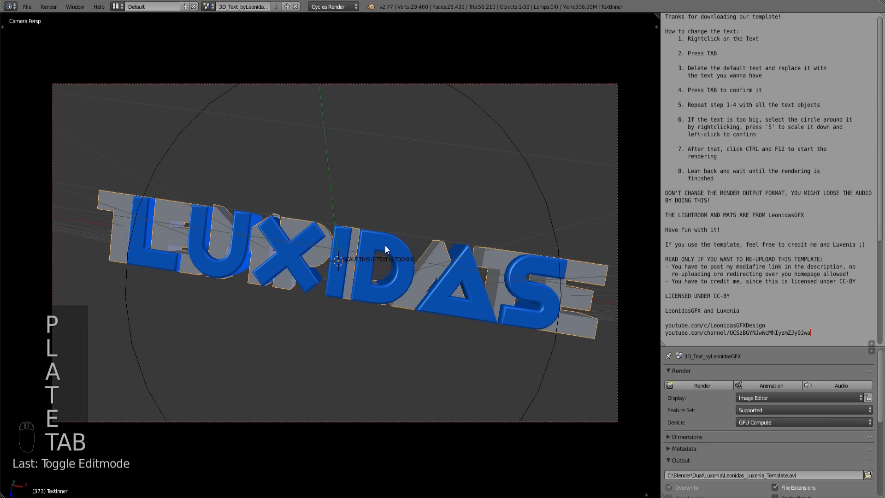
Replace the blue outer text's old wording with TEMPLATE so both layers match.
right_click(386, 246)
key(Tab)
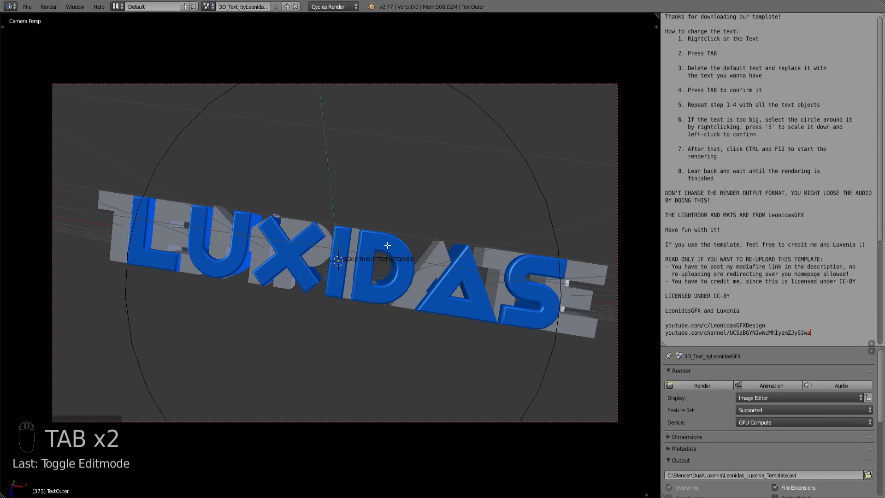
key(BackSpace)
key(BackSpace)
key(BackSpace)
key(BackSpace)
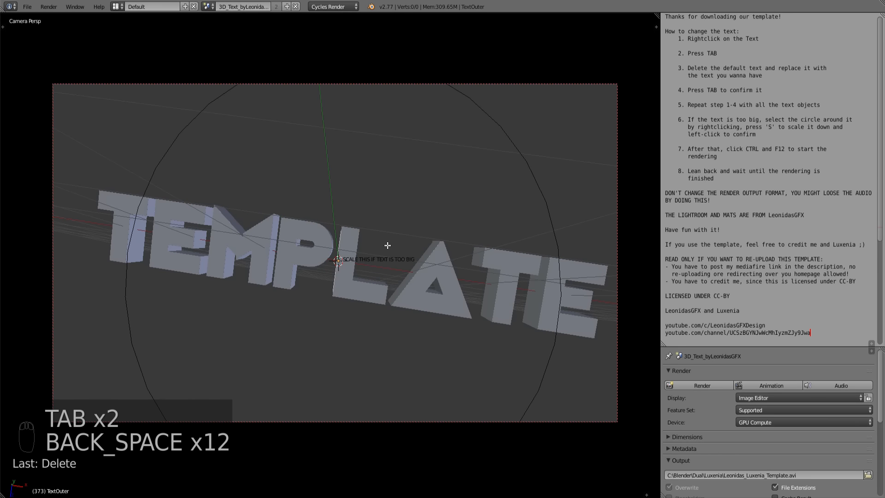
text(template)
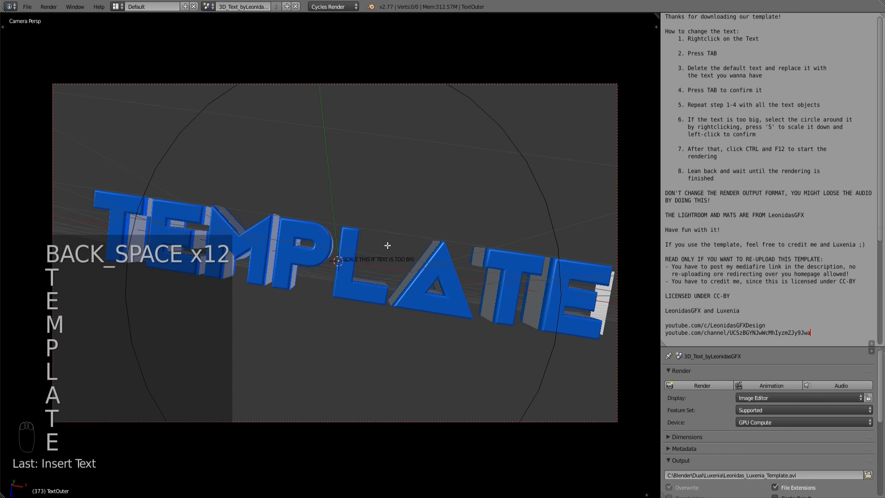
key(Tab)
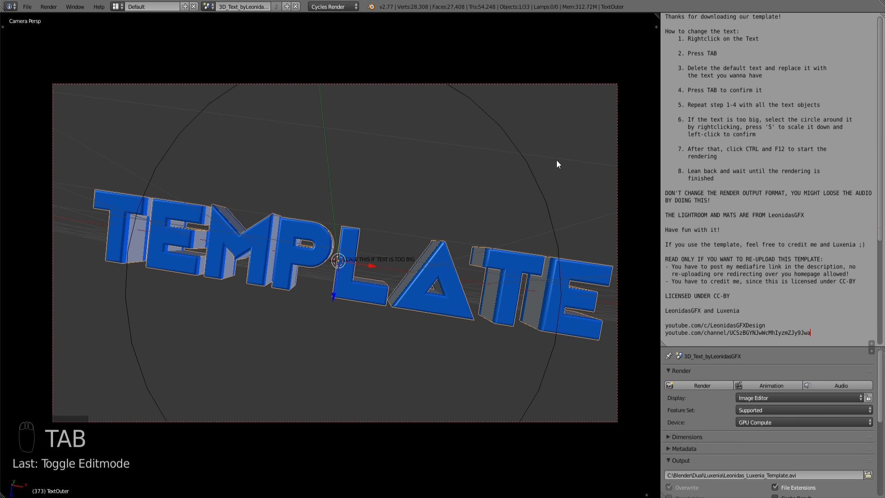
Scale down the circle with the TEMPLATE text to fit the camera frame.
right_click(531, 171)
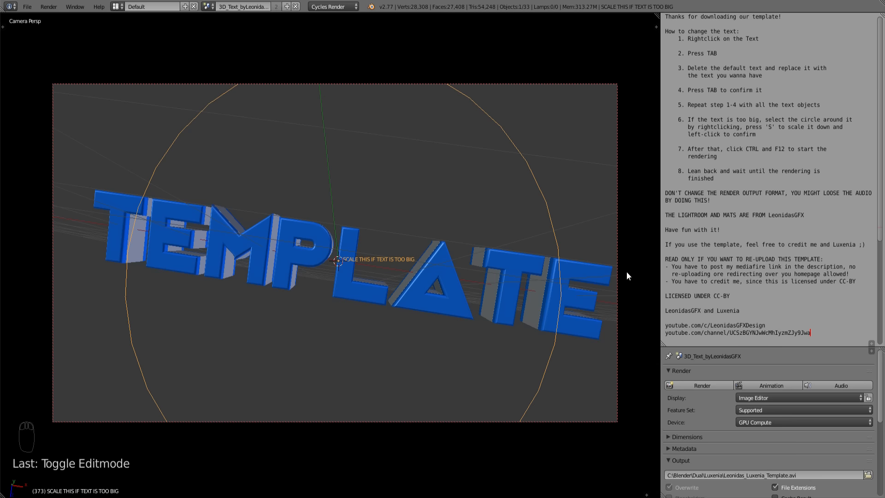
key(s)
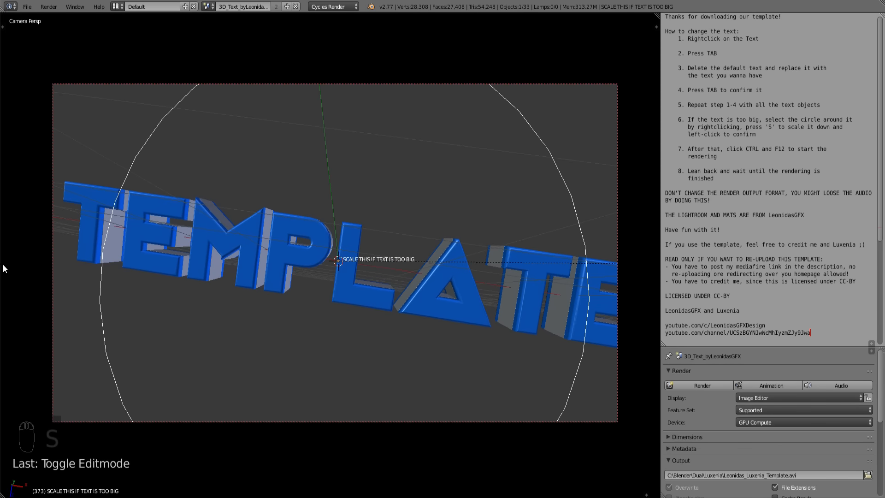
click(551, 274)
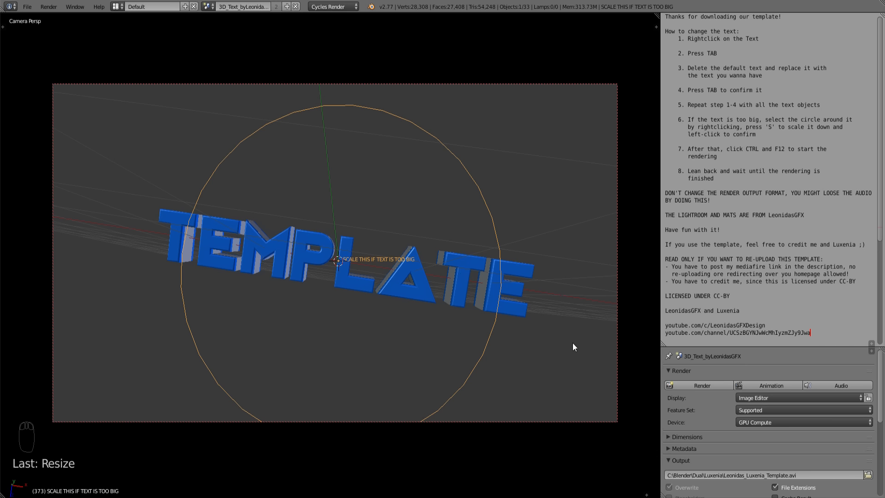
click(868, 475)
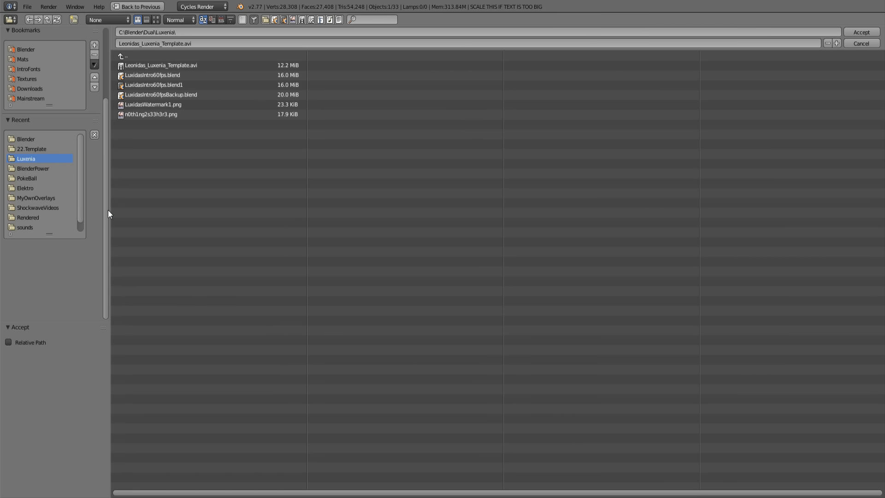
drag(107, 213, 101, 131)
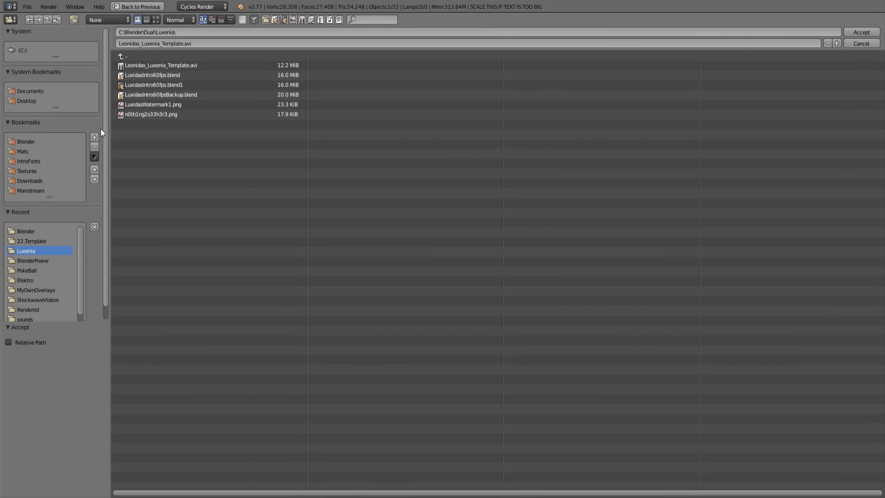
Choose the Desktop folder and name the output file TemplateRender.avi.
click(30, 101)
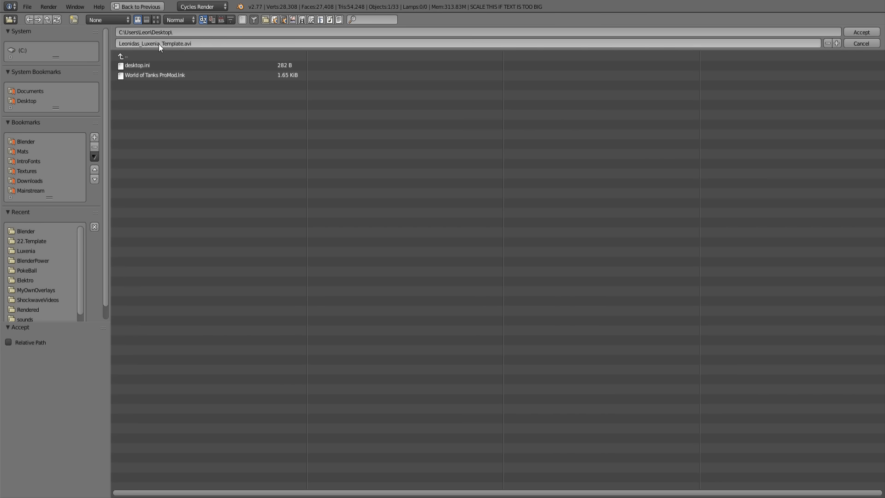
click(179, 43)
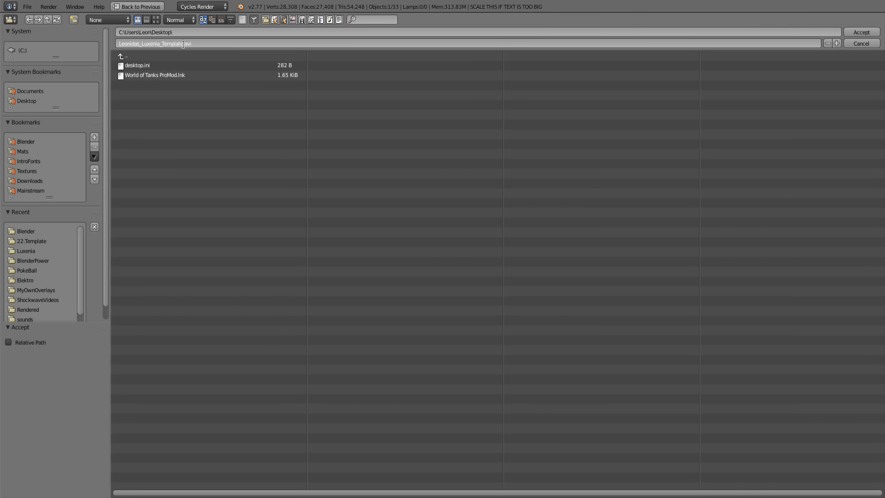
drag(183, 44, 119, 43)
text(Te)
text(mplate)
text(Render)
click(617, 217)
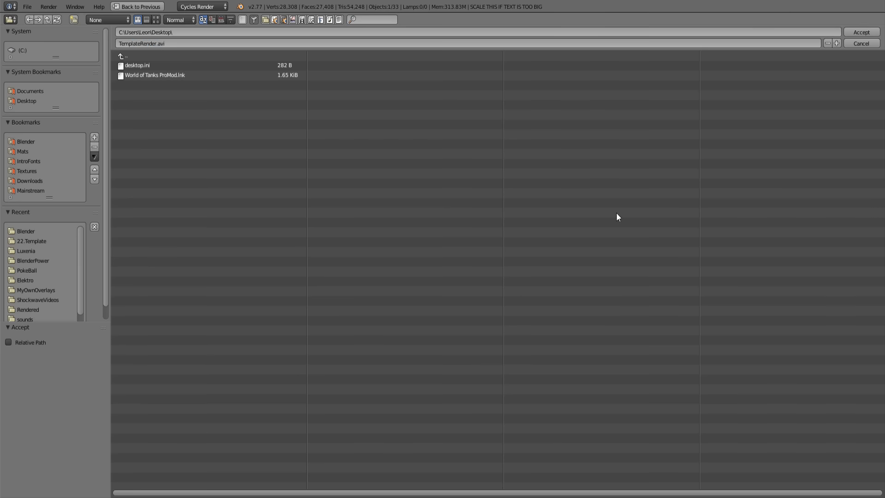
Accept the output location and start rendering the animation.
click(857, 35)
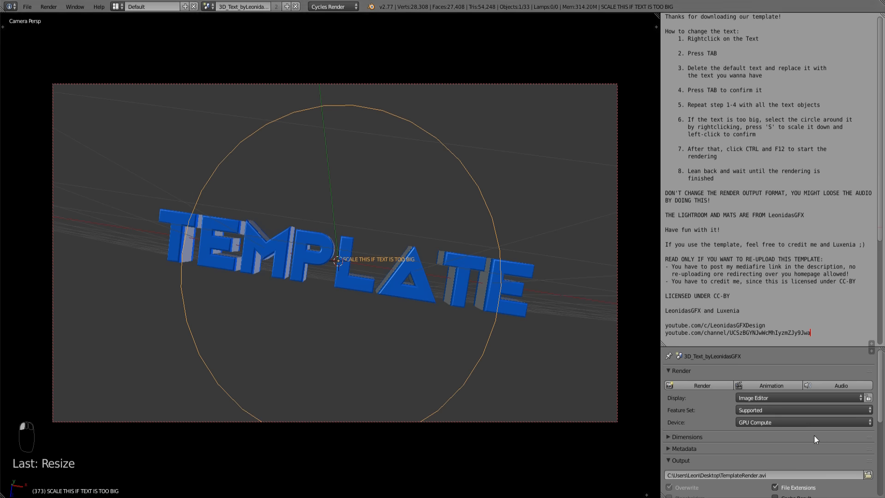
scroll(775, 435, down, 1)
scroll(775, 435, up, 1)
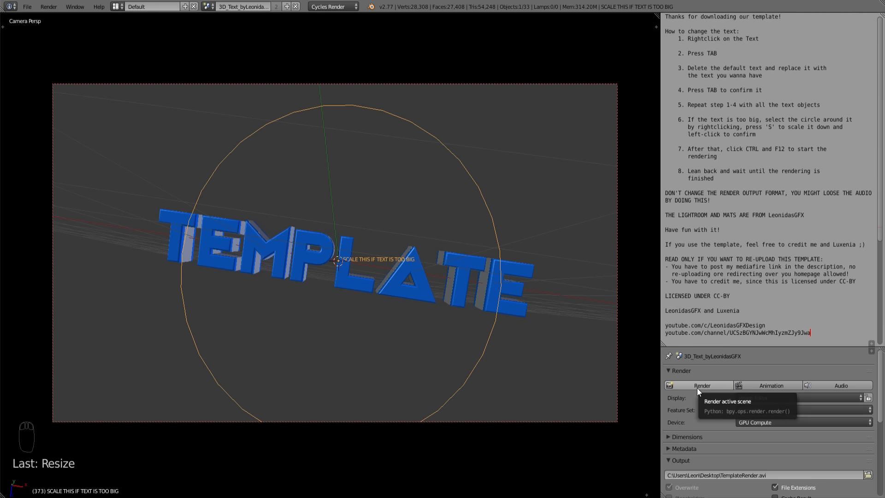
click(762, 385)
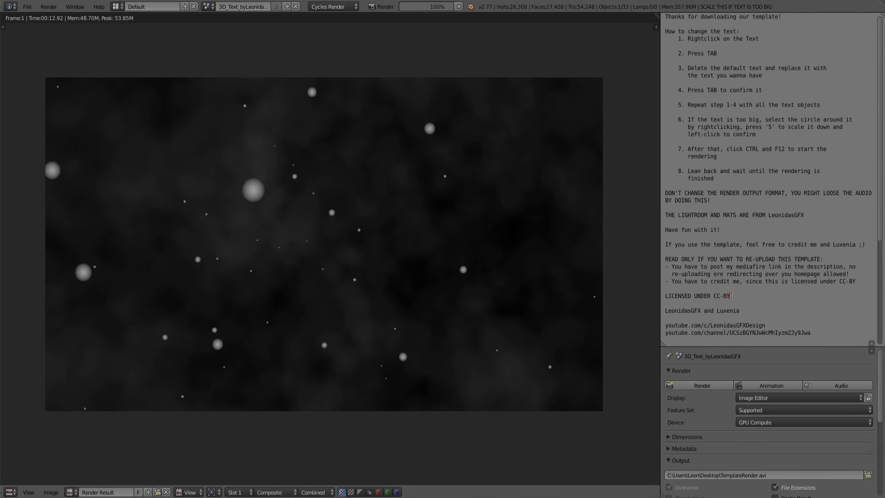
Adjust the render result view while frame 1 finishes and frame 2 begins.
drag(753, 296, 664, 296)
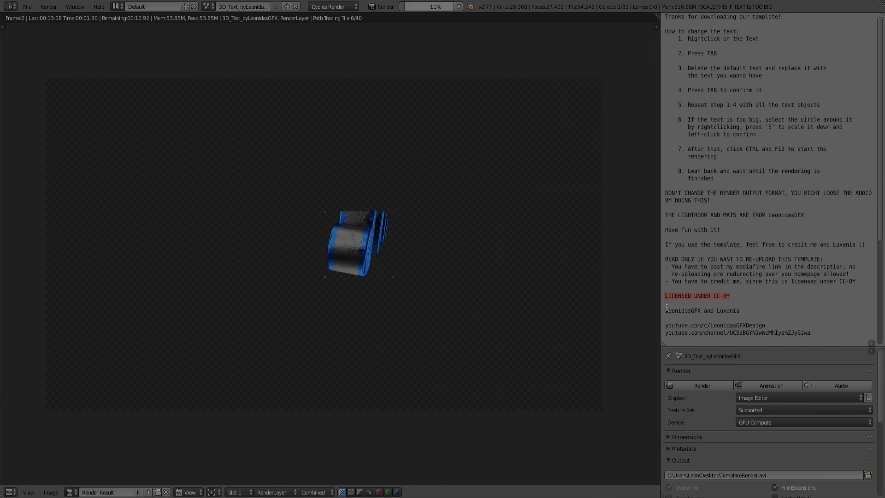